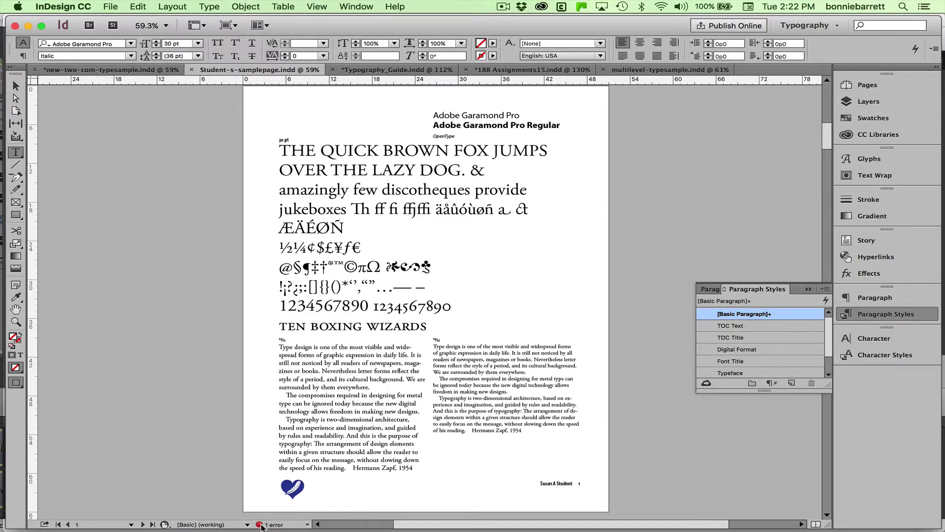
Use the Preflight error list to find page 2's overset text frame and zoom into its headline.
click(307, 525)
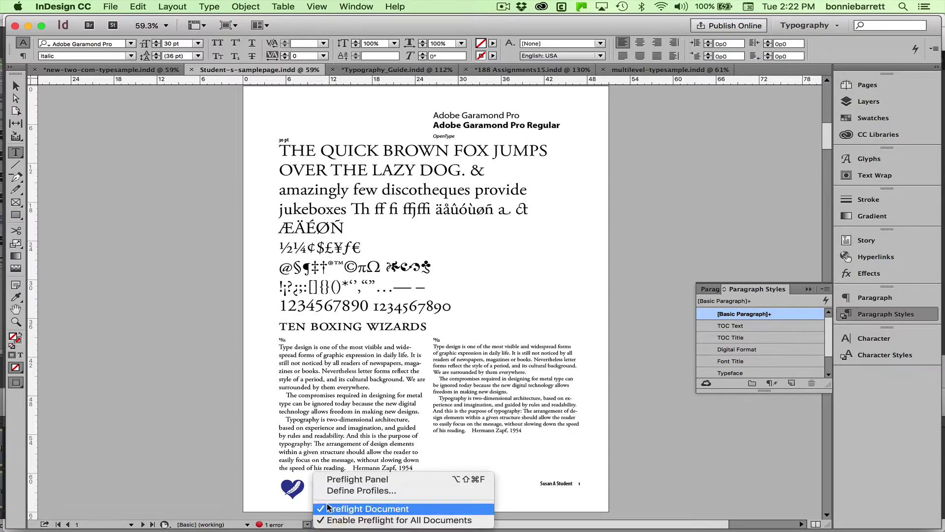
click(339, 481)
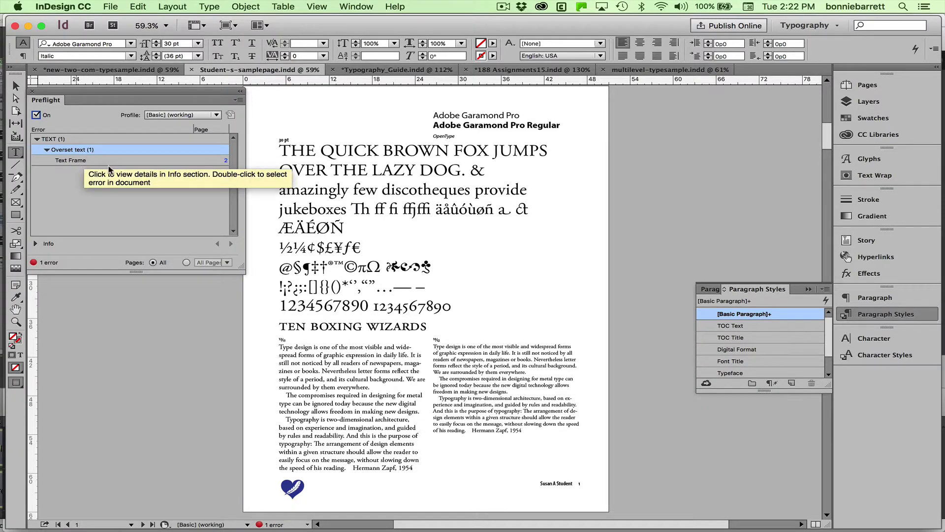
click(223, 160)
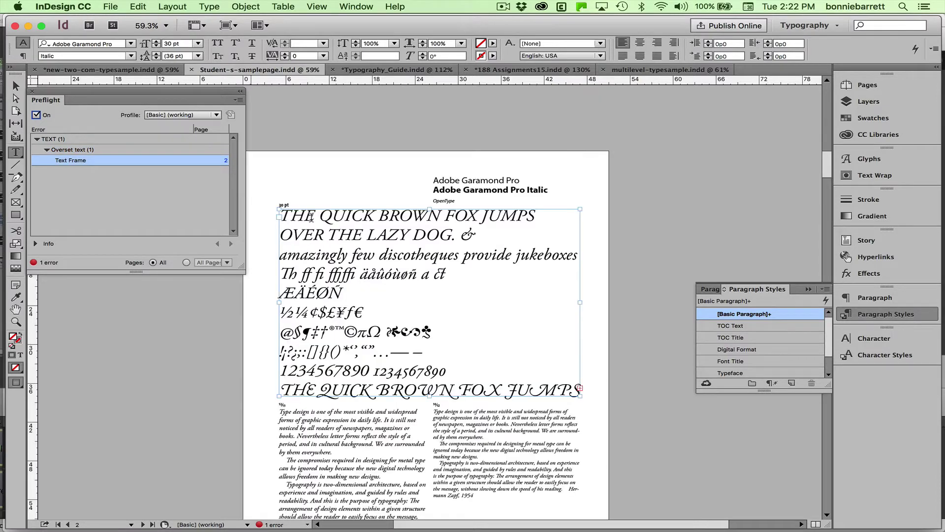
click(16, 322)
drag(254, 324, 699, 463)
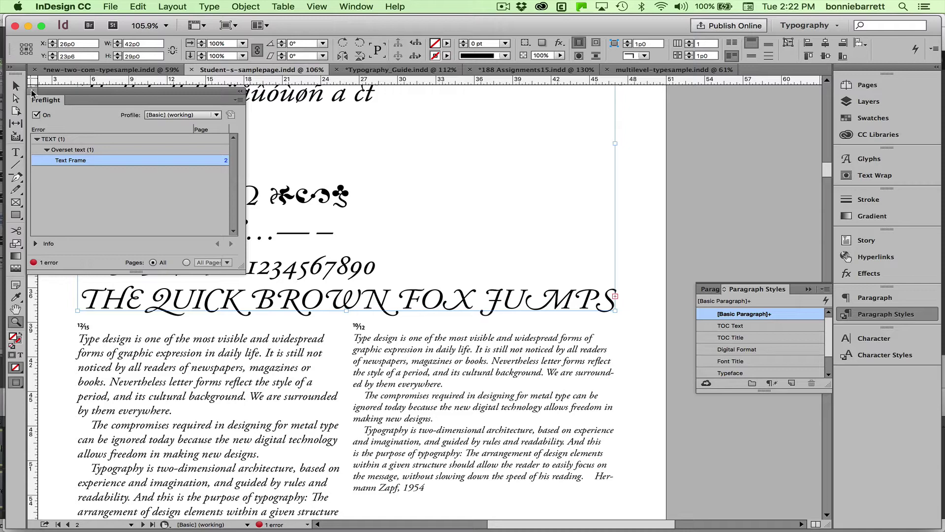
click(32, 91)
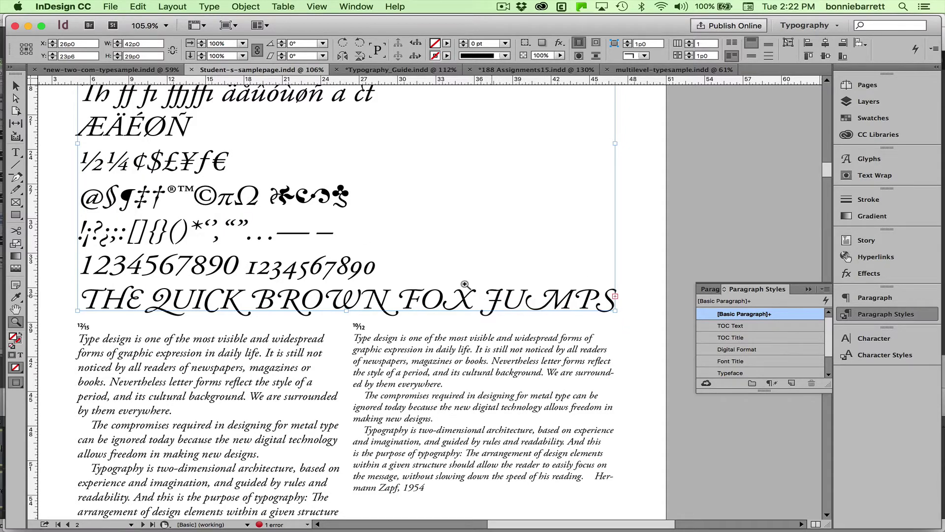
click(16, 86)
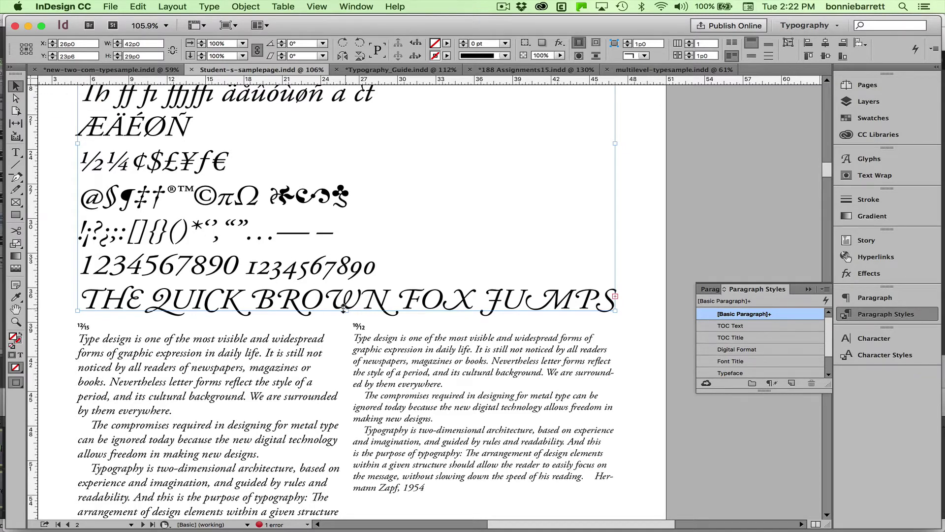
Extend the headline frame and delete the overset 'OVER THE LAZY DOG' line.
drag(346, 310, 325, 376)
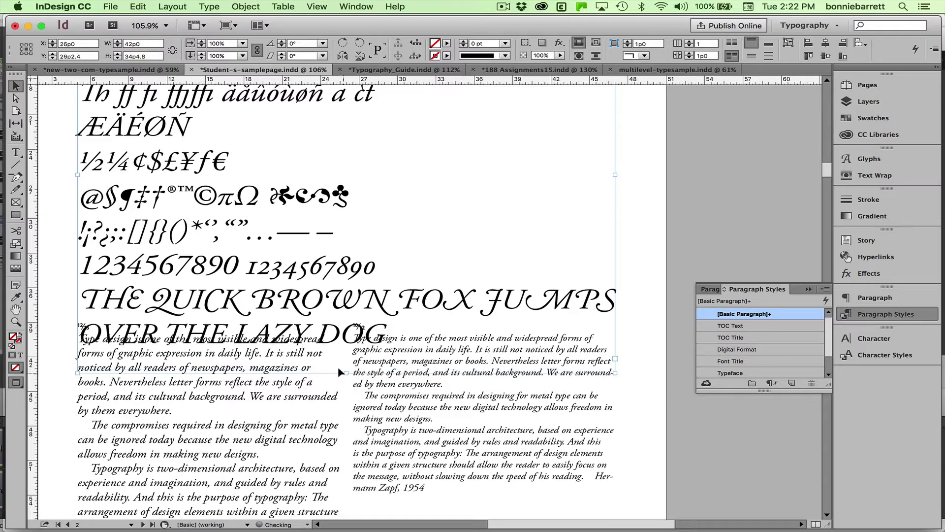
double_click(287, 333)
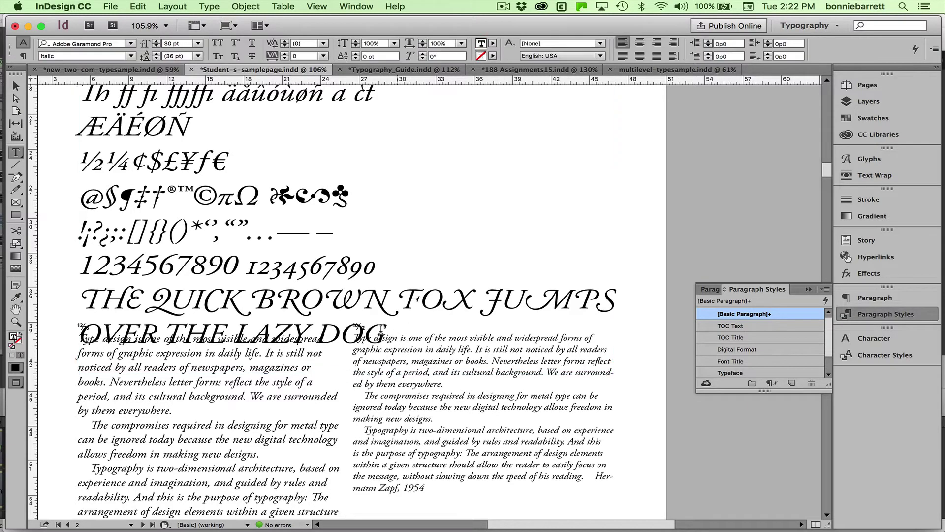
drag(386, 335, 72, 327)
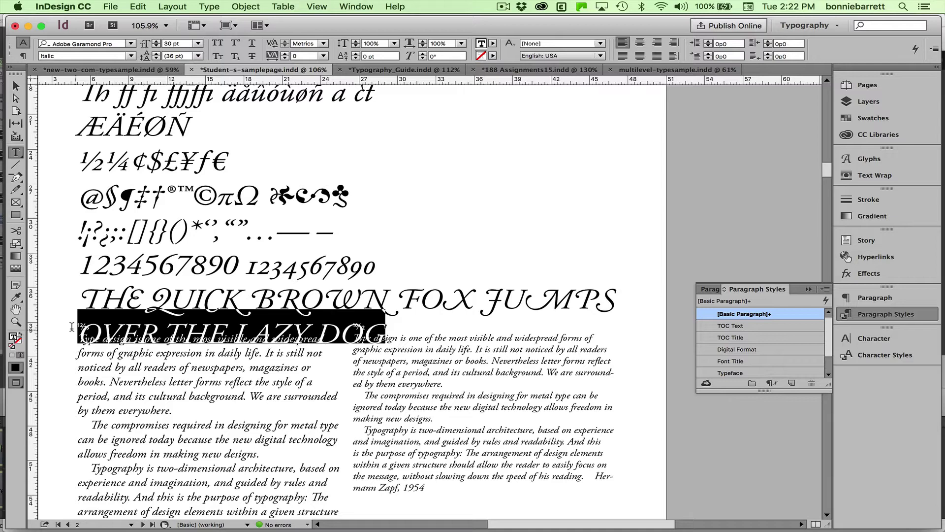
key(BackSpace)
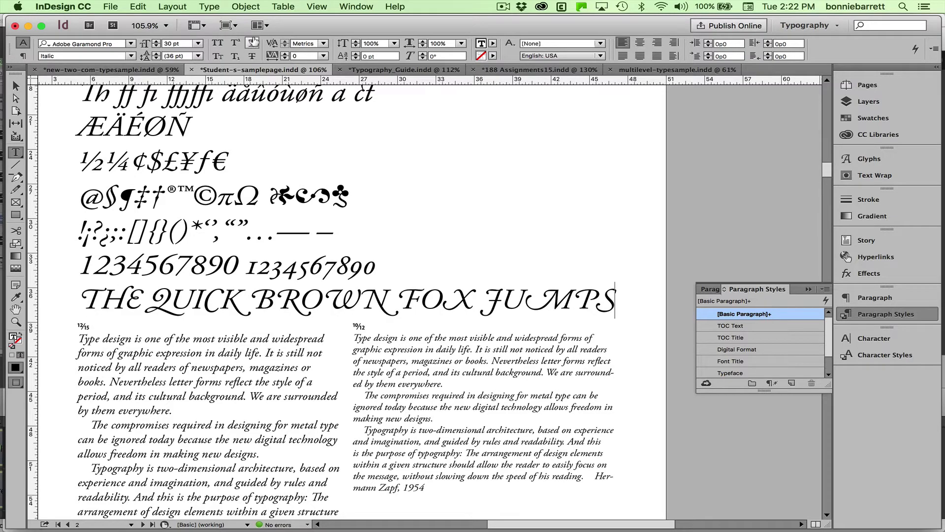
Switch to Normal screen mode and raise the right text column's top edge.
click(231, 27)
click(237, 41)
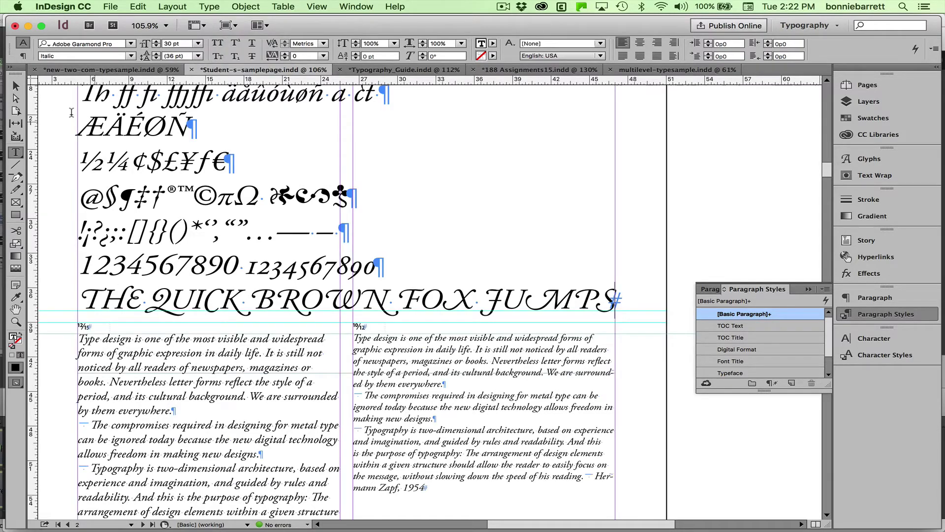
click(15, 88)
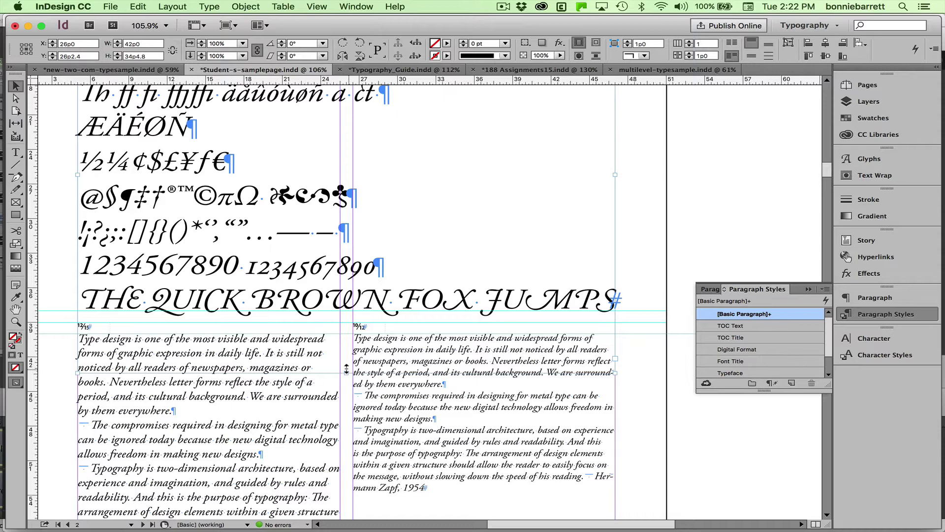
drag(344, 371, 346, 321)
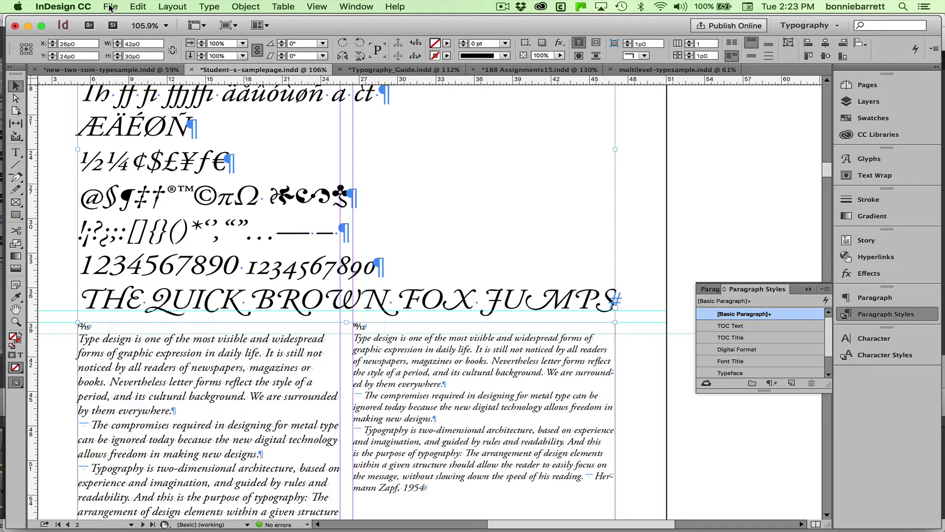
Check the Package summary's Fonts, Links and Images, and Colors and Inks pages, then start packaging.
click(110, 7)
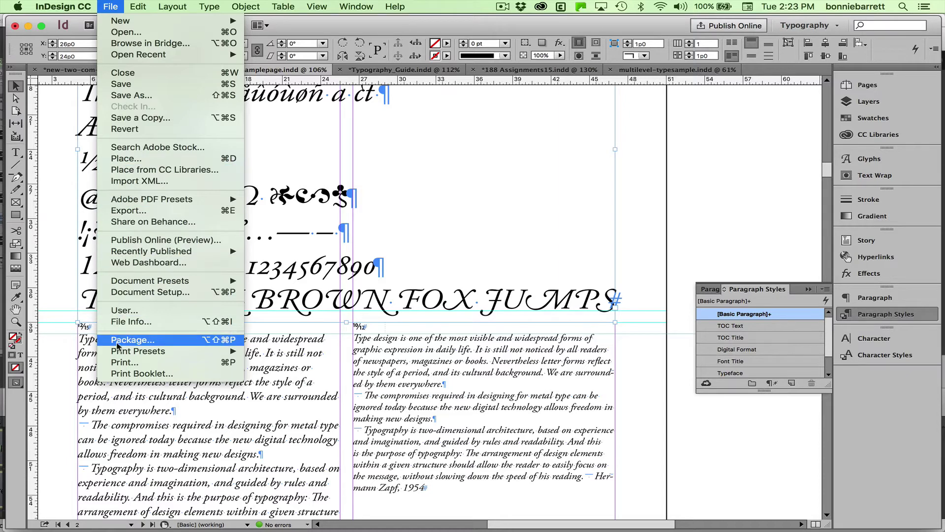
click(118, 343)
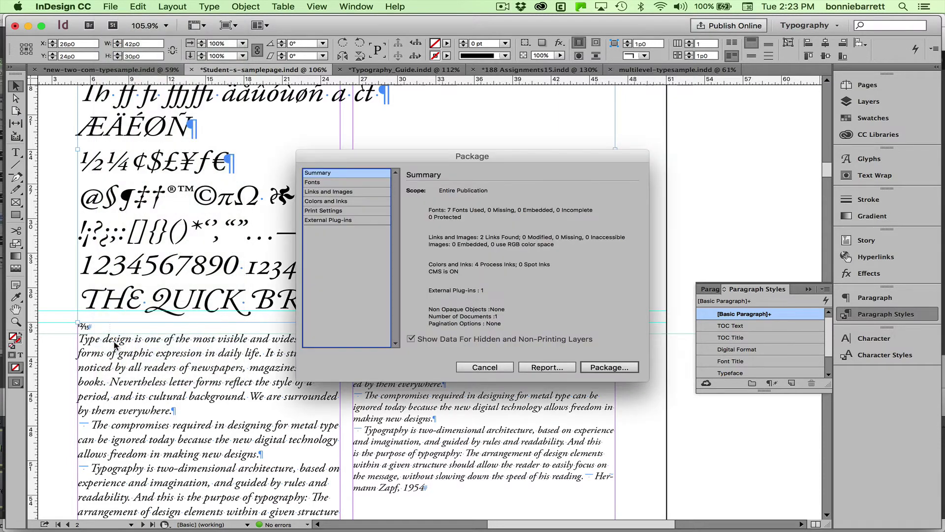
click(312, 182)
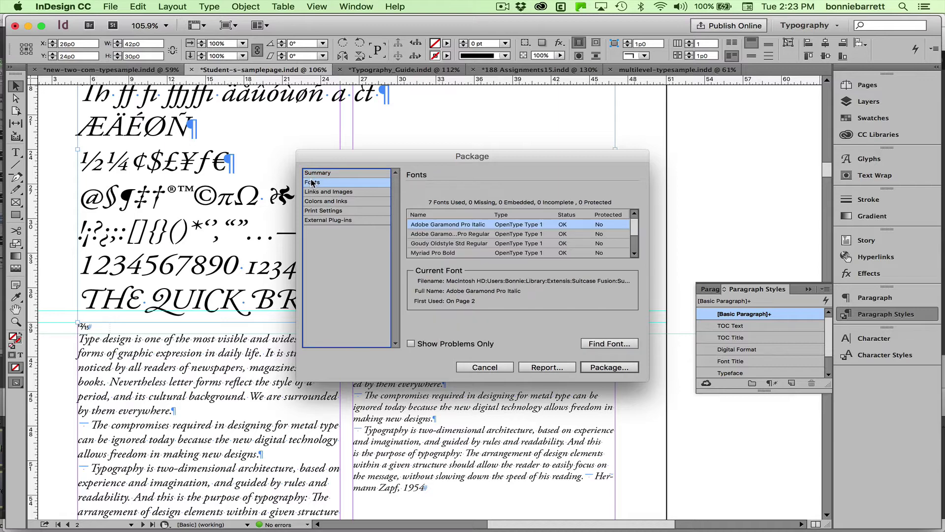
click(355, 192)
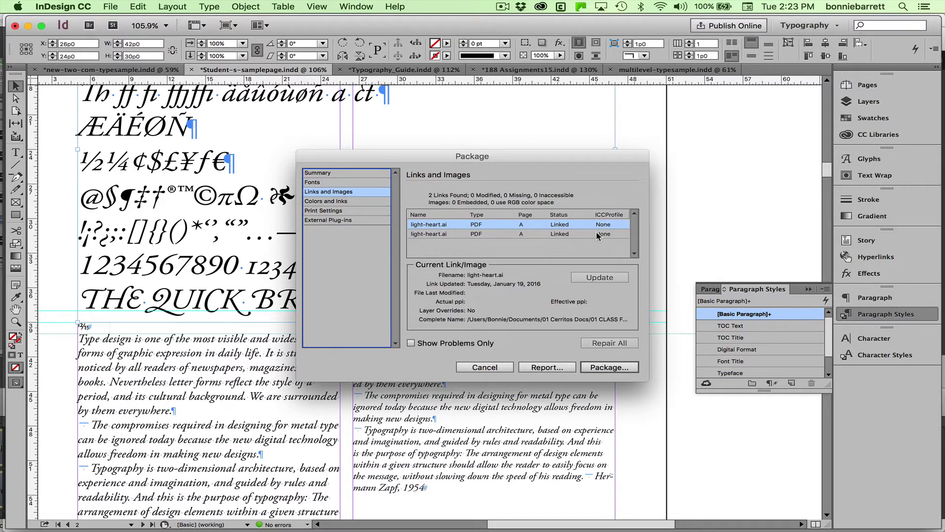
click(350, 201)
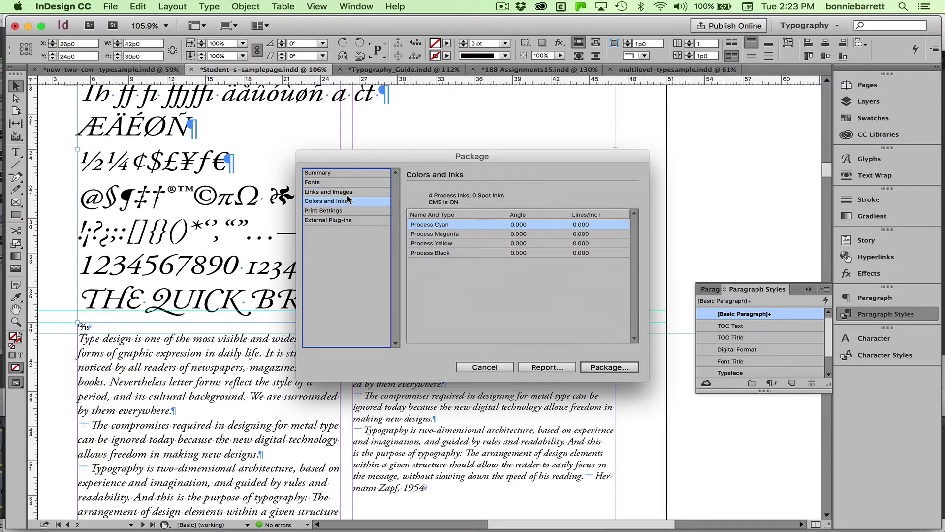
click(350, 183)
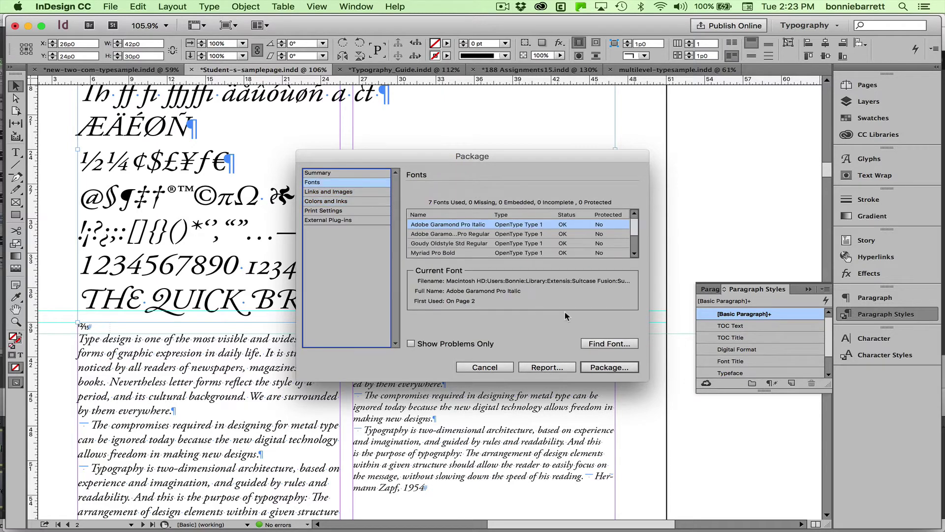
click(610, 369)
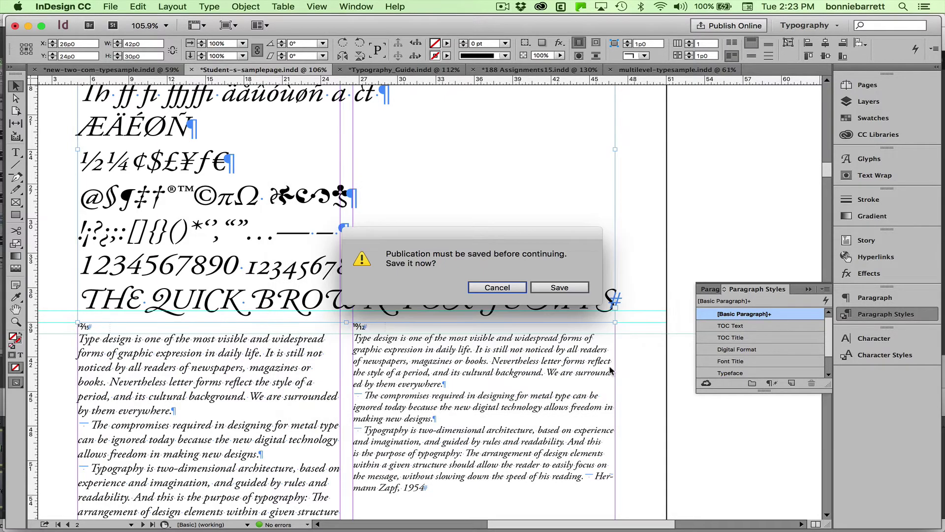
Save the publication and accept the default printing instructions.
click(558, 289)
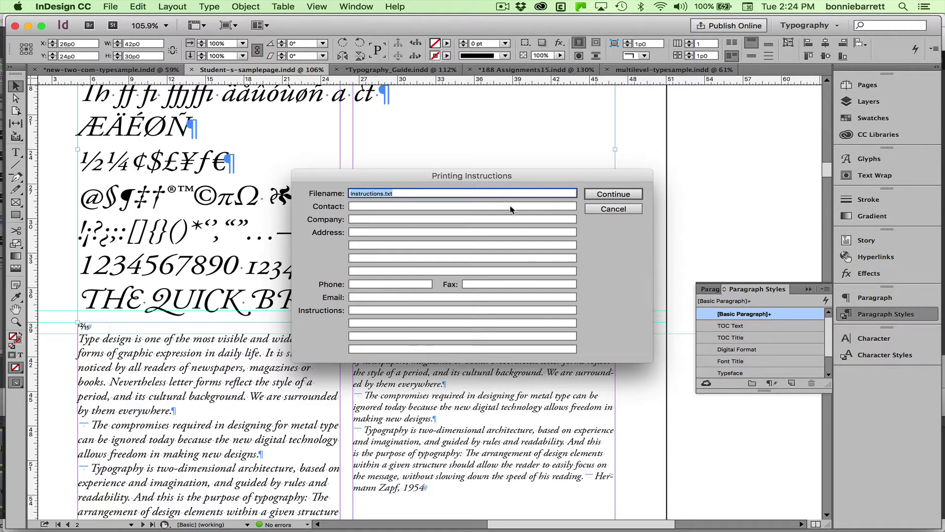
click(612, 196)
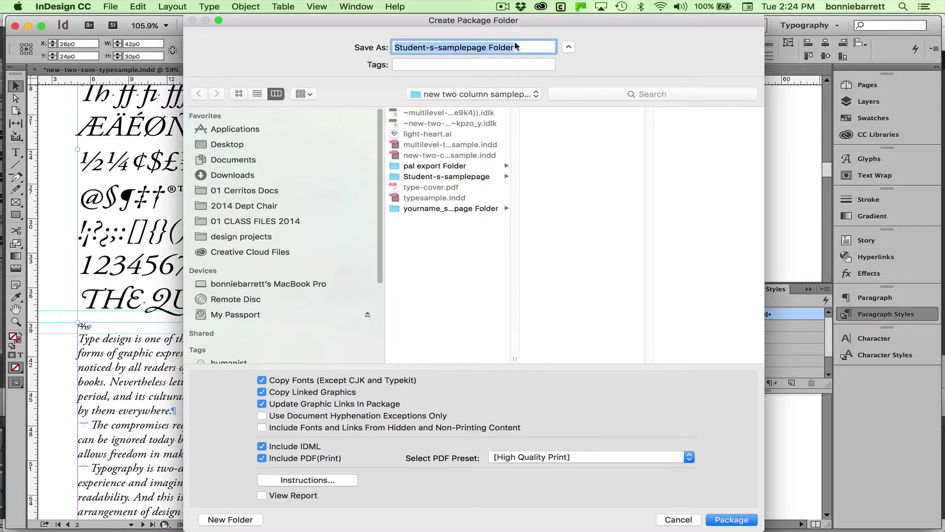
Package into the Type sample page assn folder without copying fonts, IDML or print PDF.
click(481, 95)
click(482, 106)
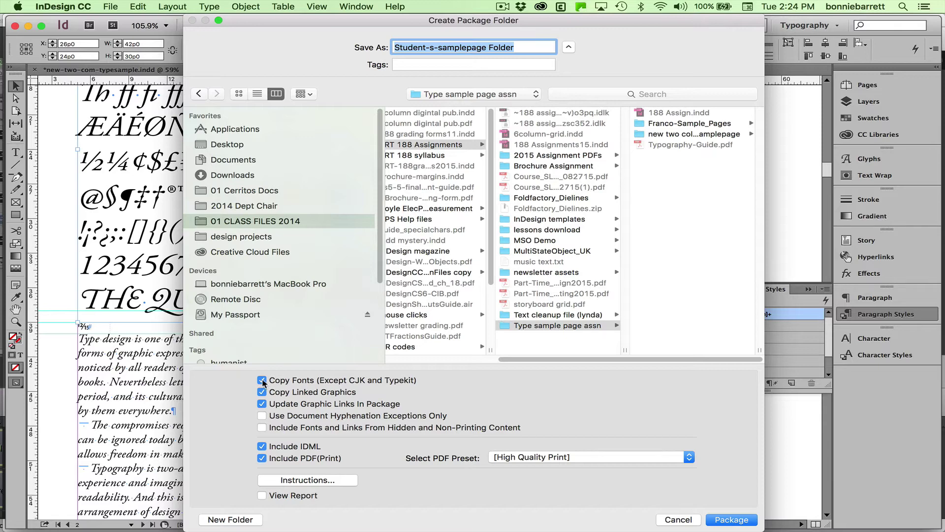
click(262, 380)
click(262, 447)
click(262, 459)
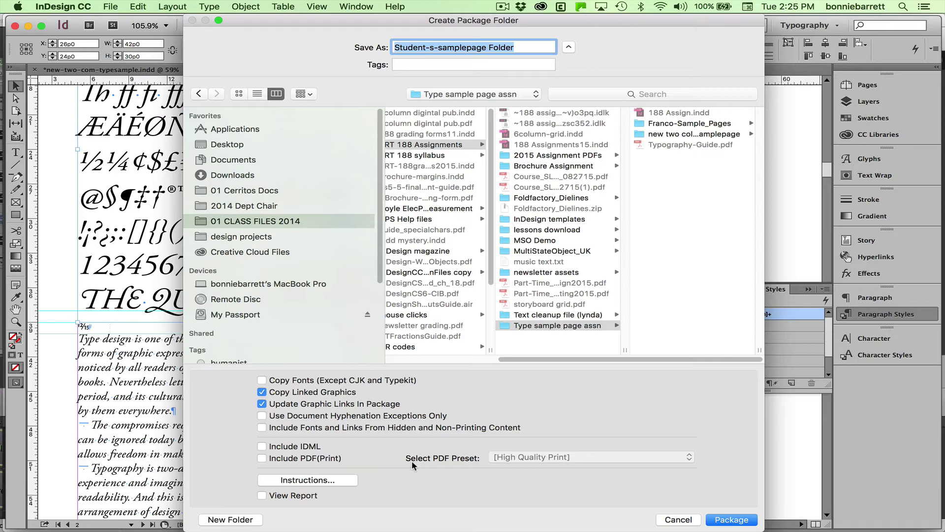
click(732, 519)
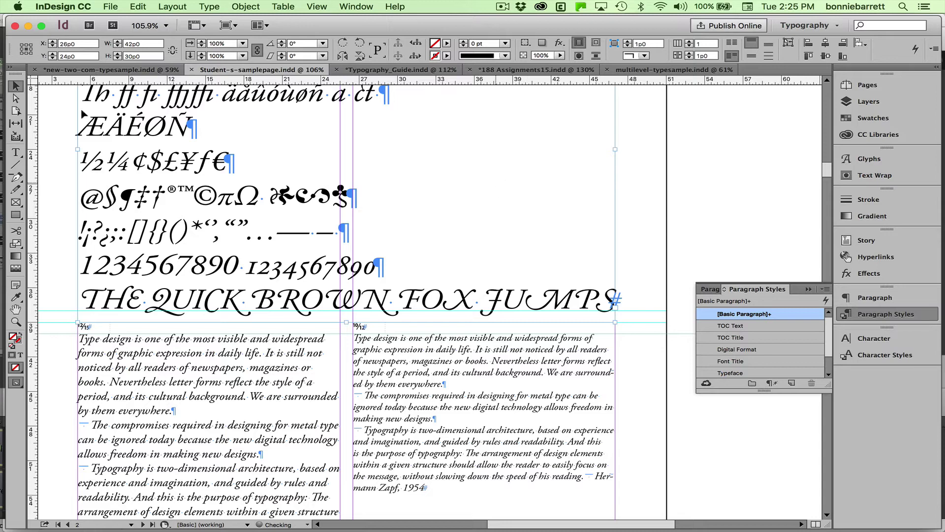
In Finder, preview the package's Links folder, Student-s-samplepage.indd and Instructions.txt.
click(16, 30)
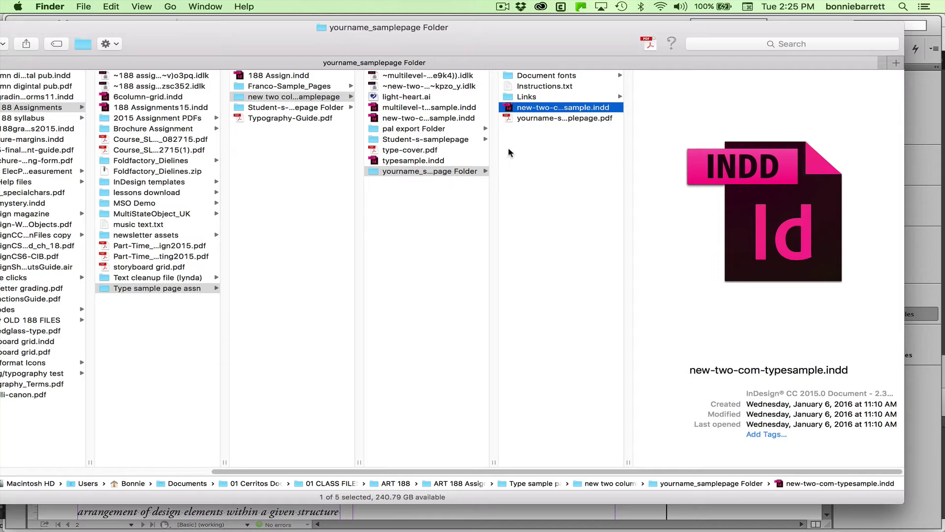
click(342, 105)
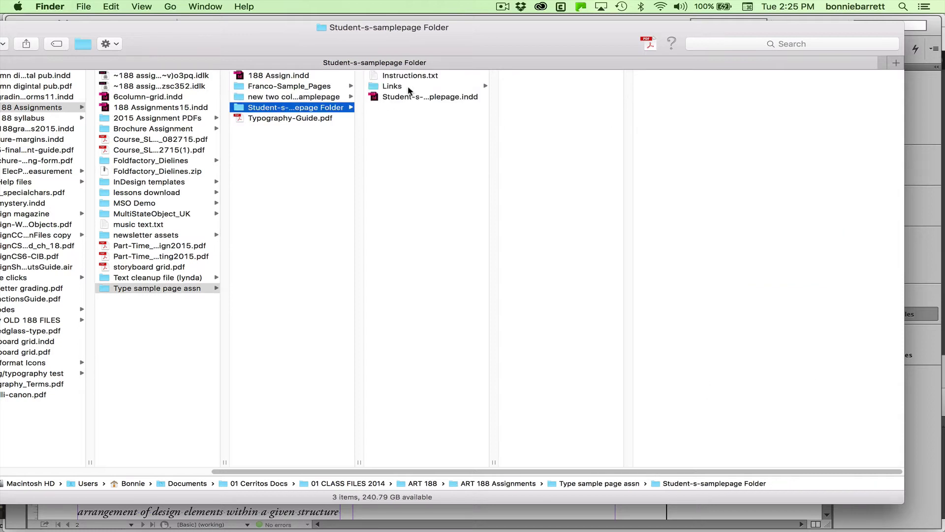
click(408, 89)
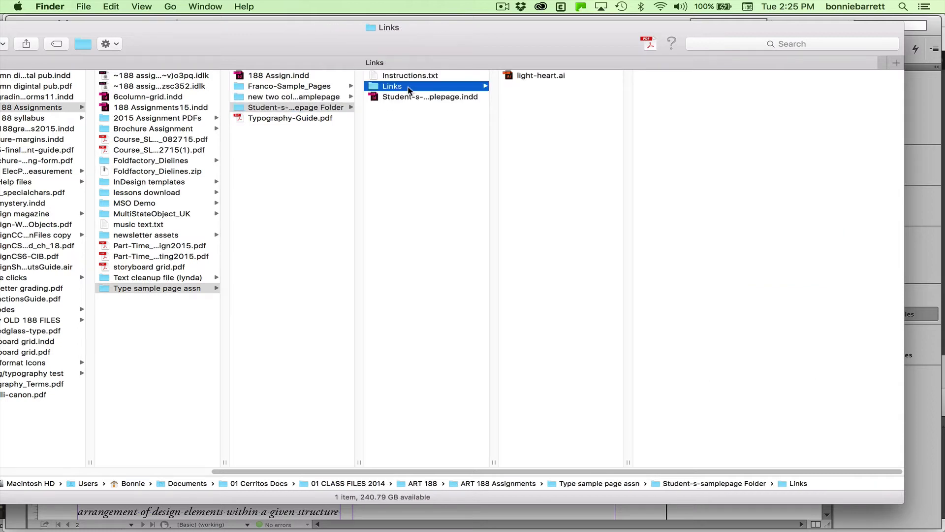
click(436, 98)
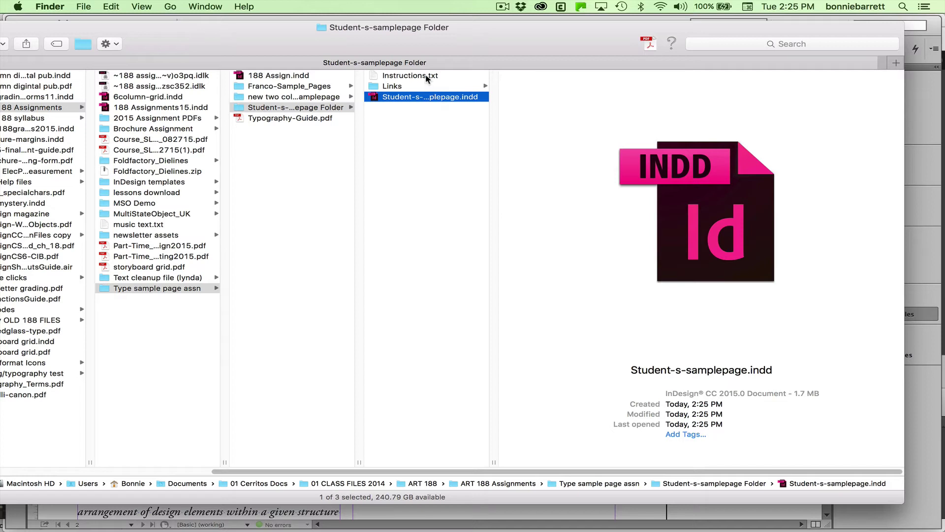
click(426, 75)
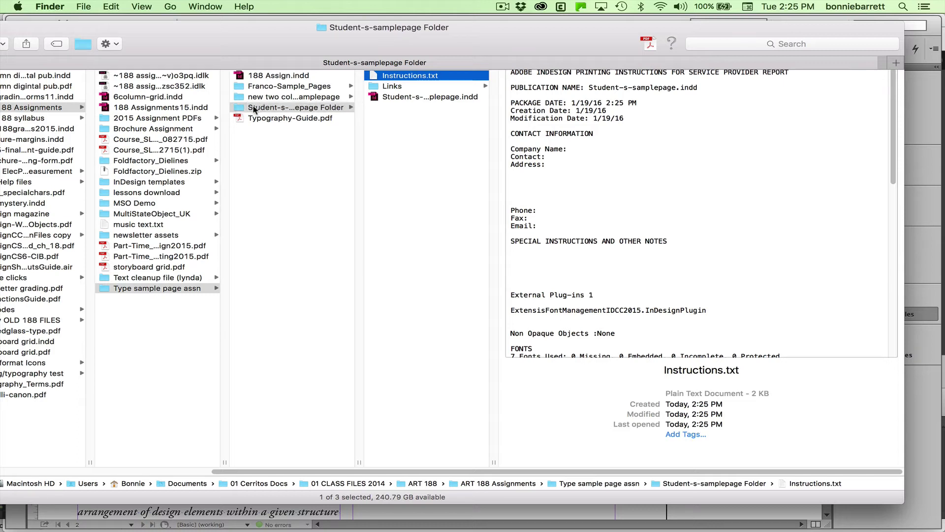
drag(242, 45, 335, 42)
Export as Adobe PDF (Interactive) named Student-s-samplepage.pdf into Student-s-samplepage Folder.
click(261, 512)
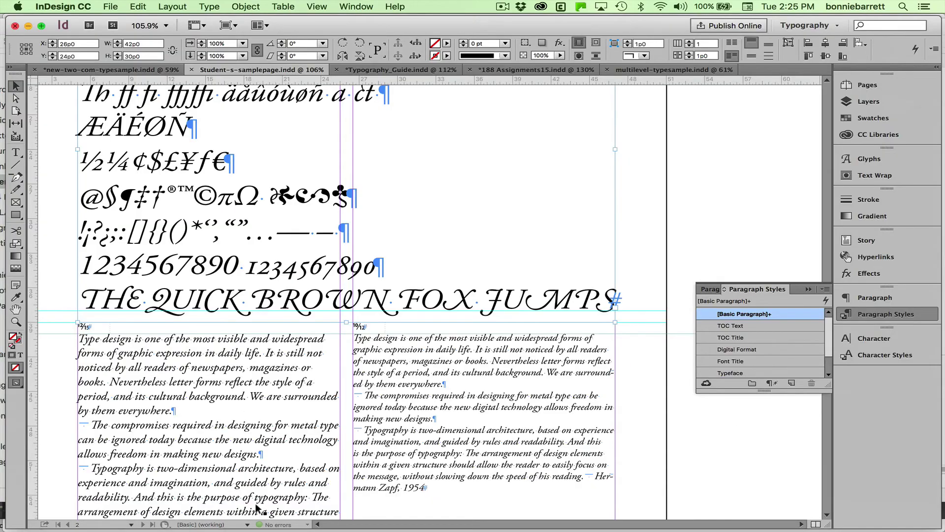
click(110, 7)
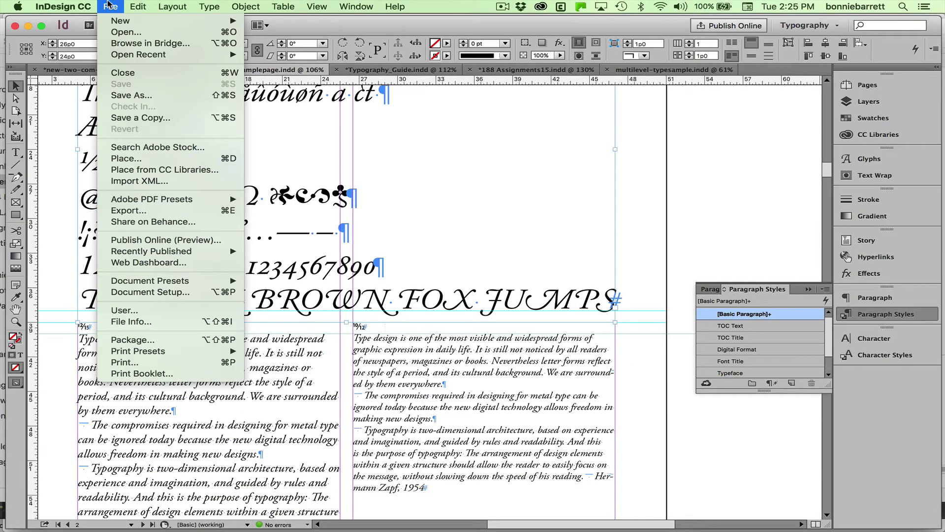
click(118, 210)
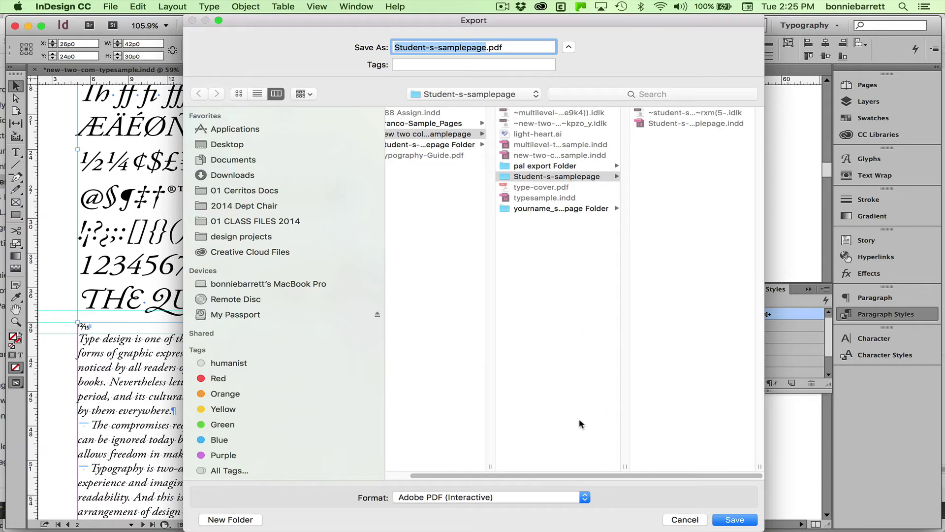
click(442, 143)
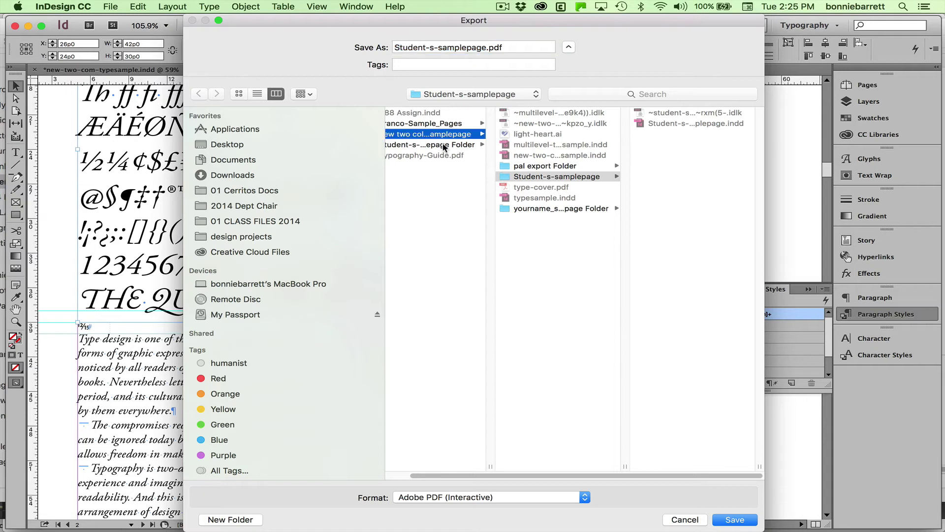
click(442, 144)
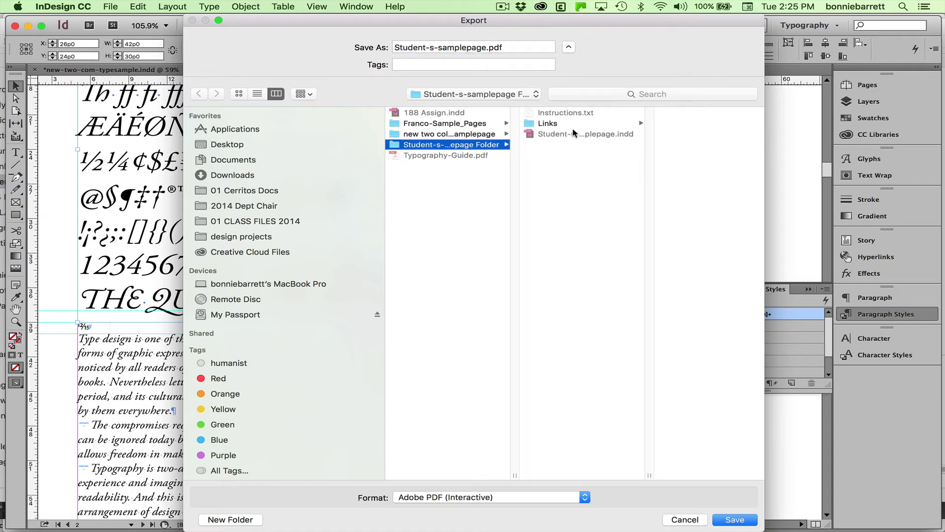
click(734, 520)
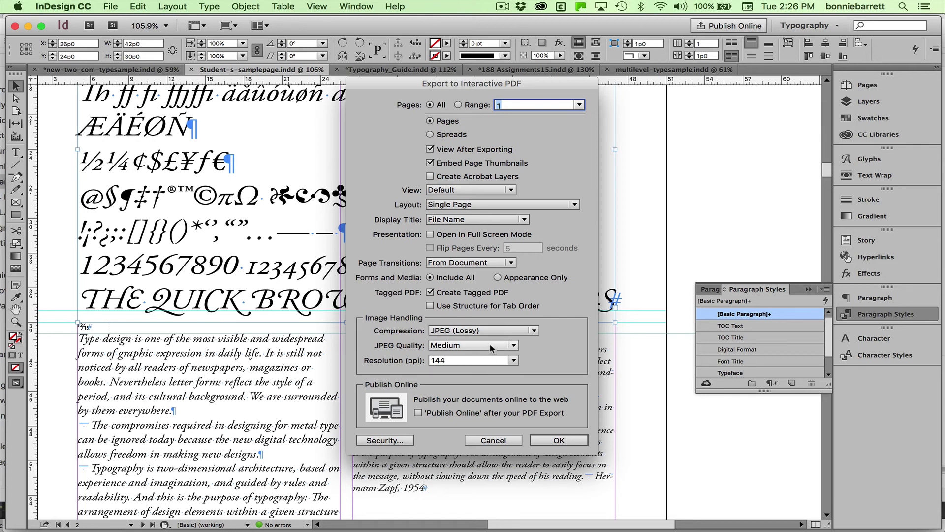
Keep 144 ppi resolution and generate the interactive PDF.
click(513, 360)
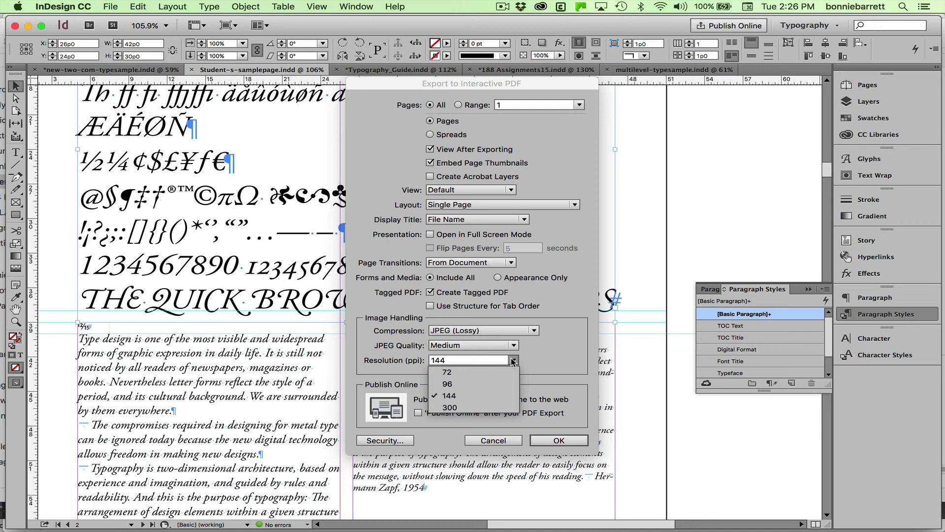
click(484, 396)
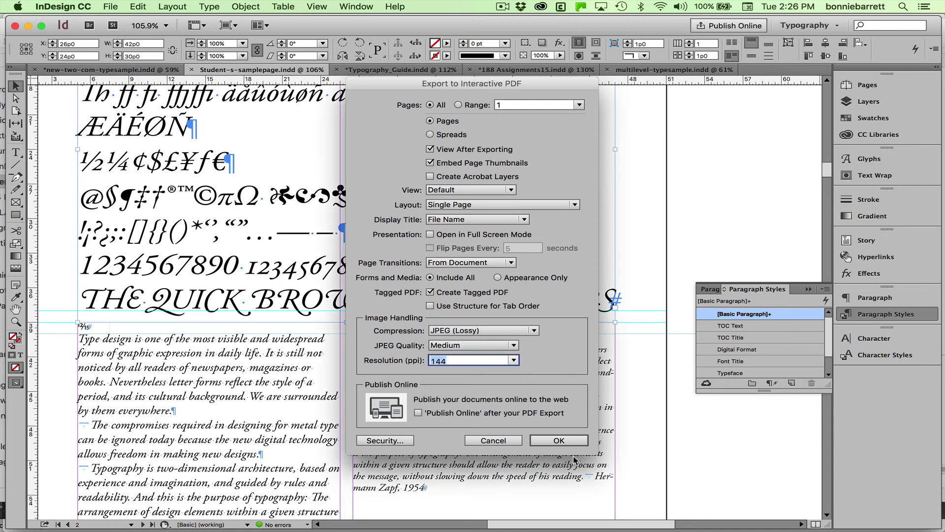
click(562, 440)
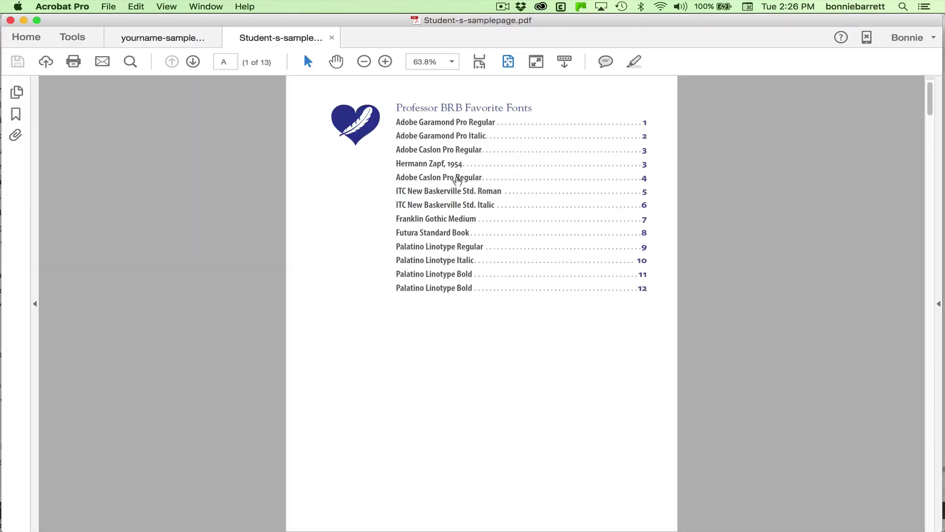
Test the Caslon and Palatino contents links and the ITC New Baskerville bookmark, then return home.
click(457, 178)
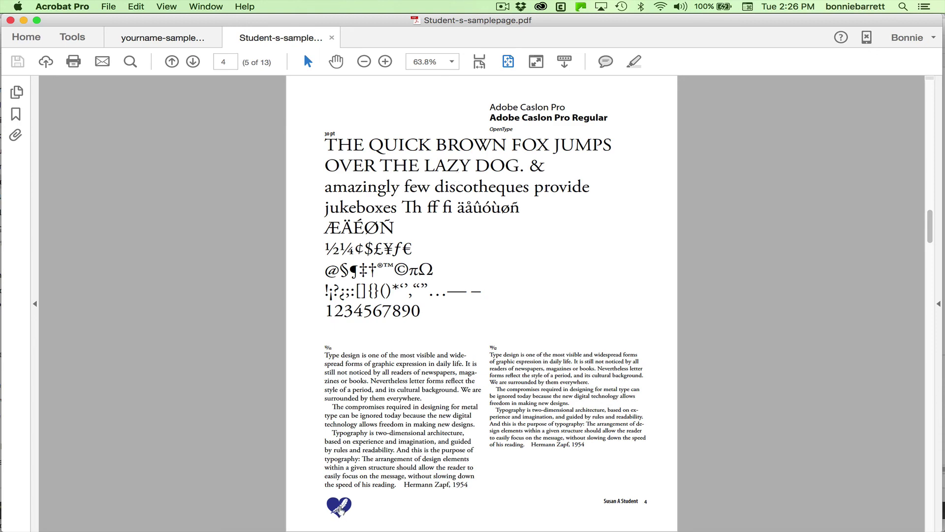
click(341, 509)
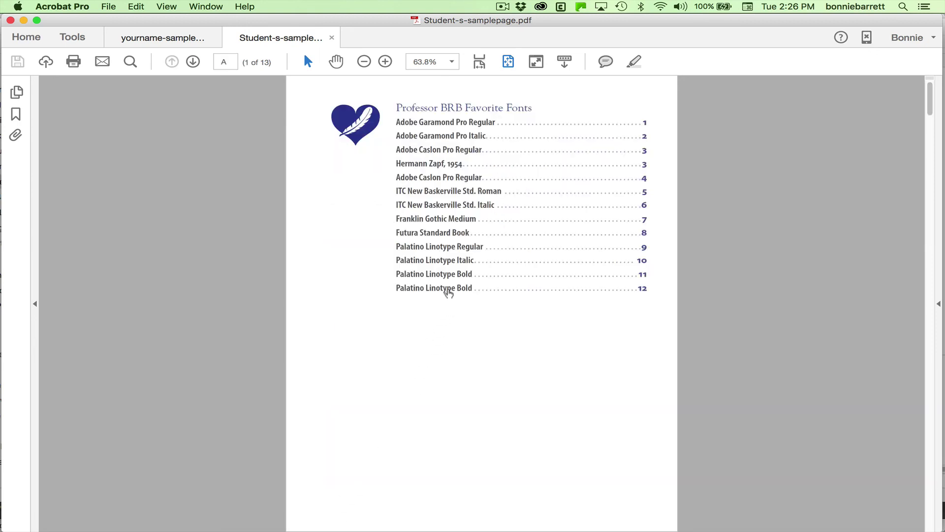
click(445, 289)
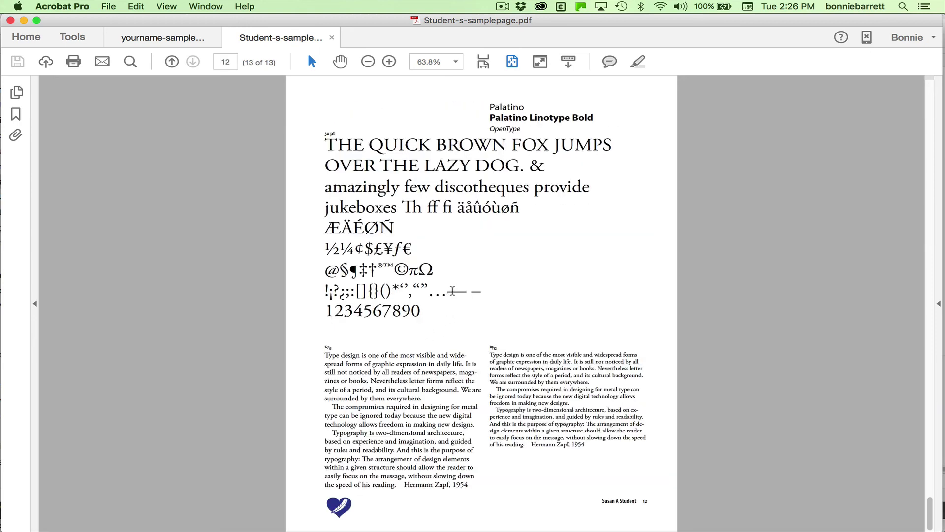
click(16, 114)
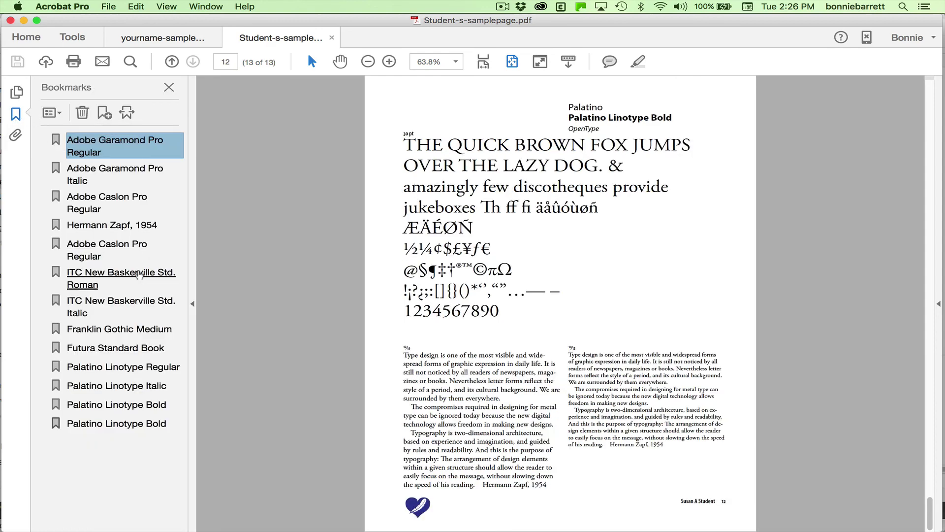
click(139, 274)
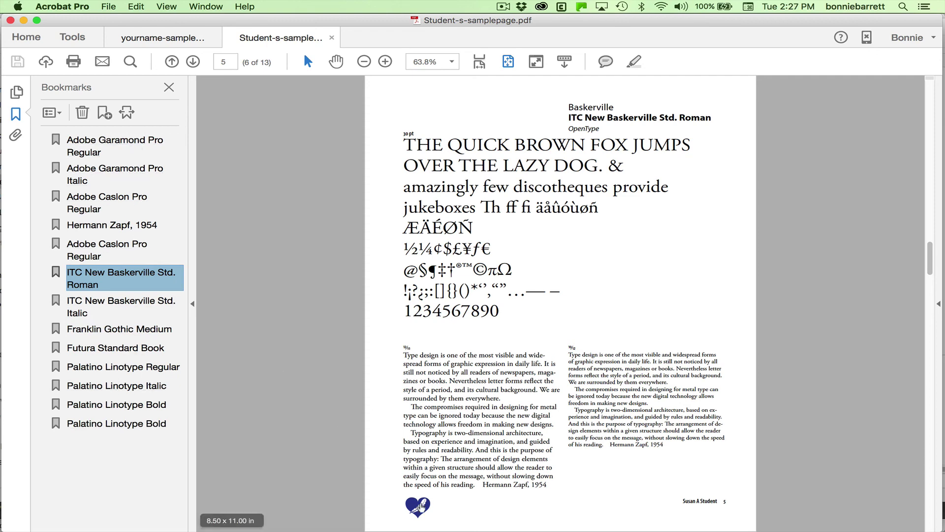
click(420, 507)
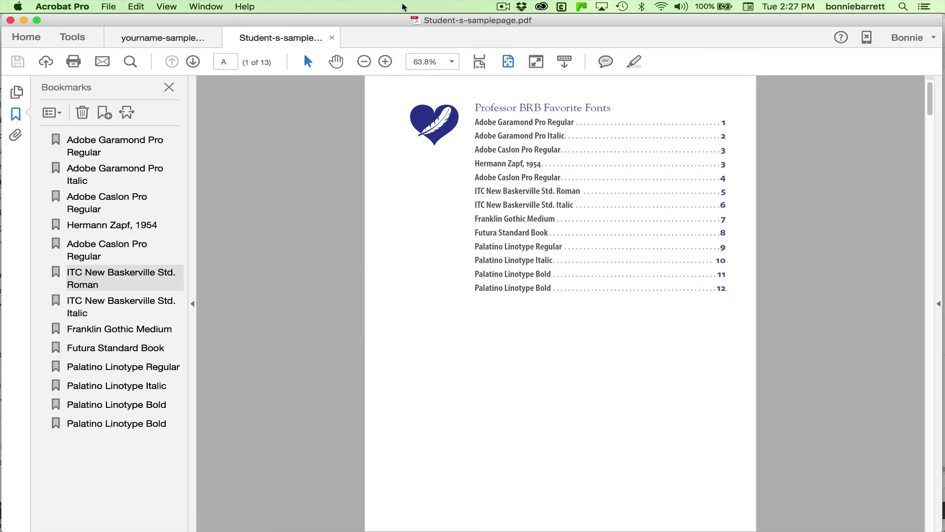